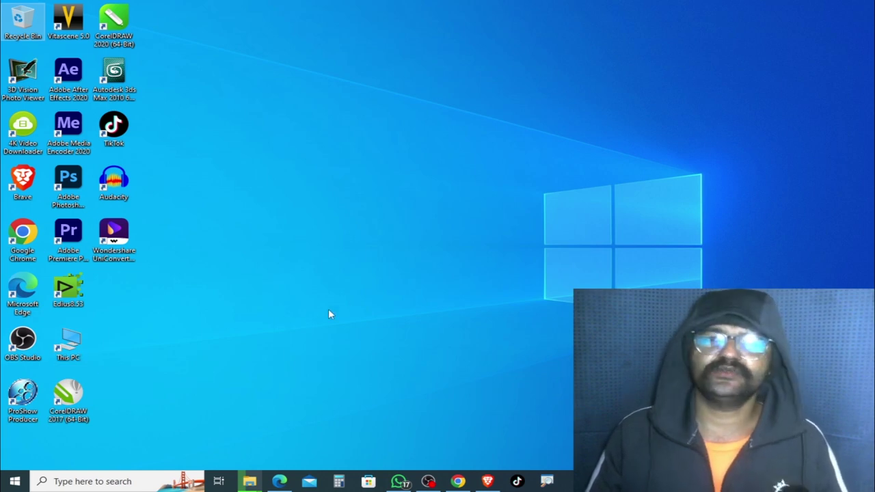
Step: Open This PC in a maximized window to review the computer's drives, and minimize it
double_click(69, 345)
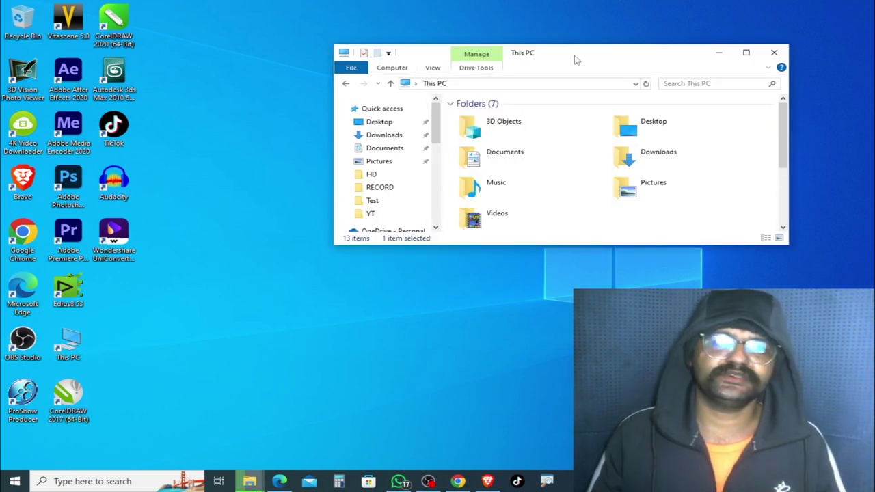
double_click(576, 60)
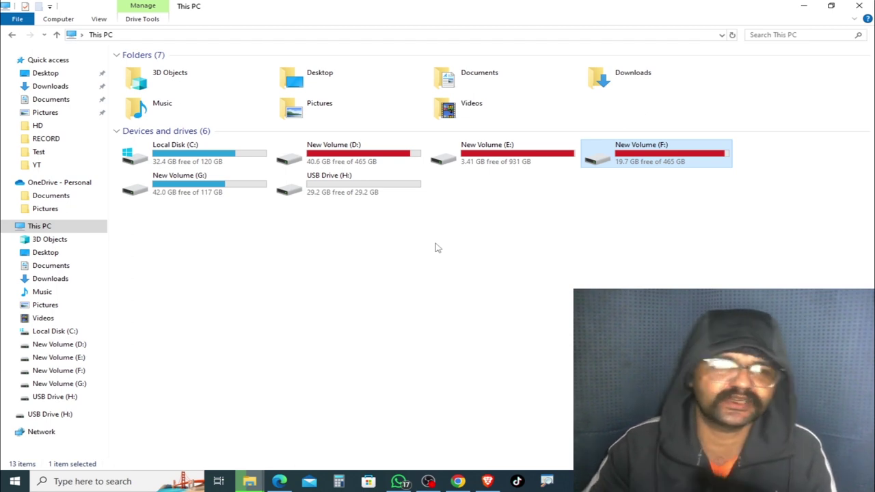
click(810, 12)
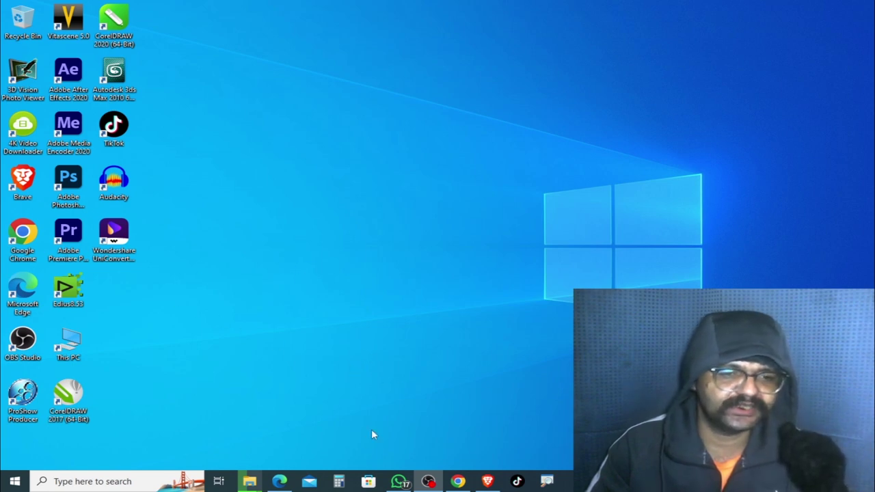
Step: Look inside USB Drive (H:) from This PC and return to the drive overview
double_click(71, 352)
double_click(633, 58)
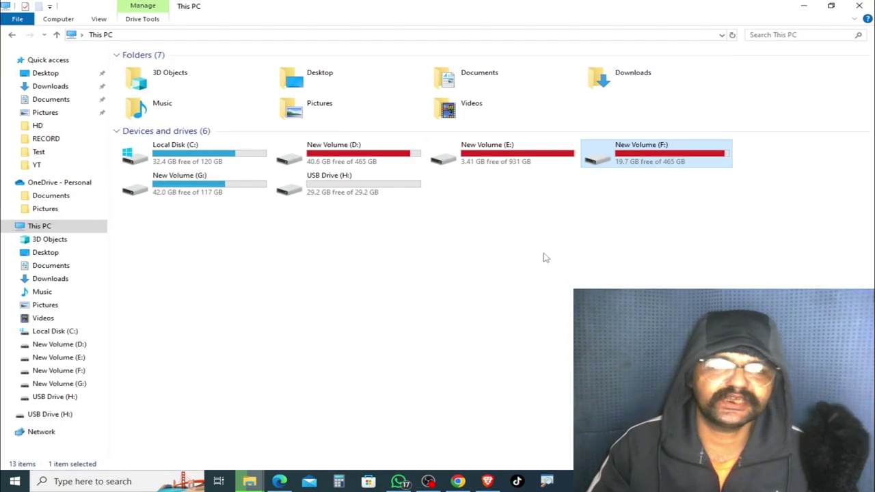
double_click(358, 192)
click(56, 34)
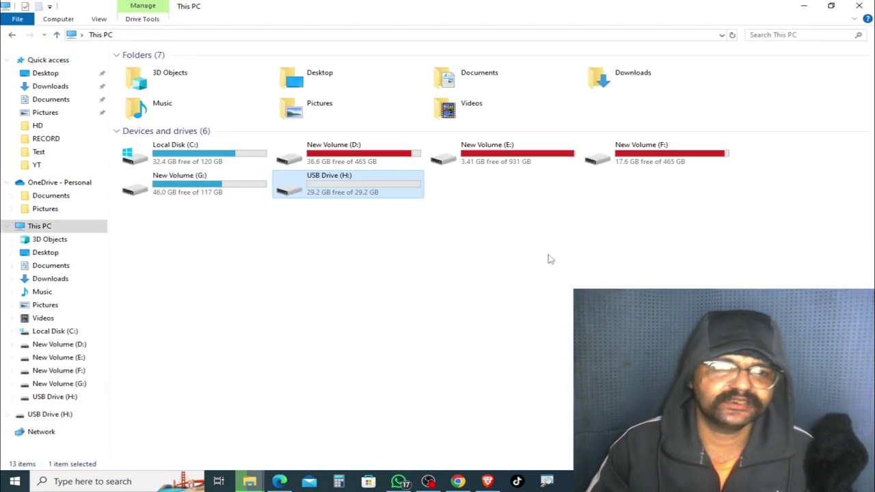
Step: Open the DLC Boot 2023 v4.3 folder inside the DLC Boot folder on New Volume (E:)
double_click(547, 162)
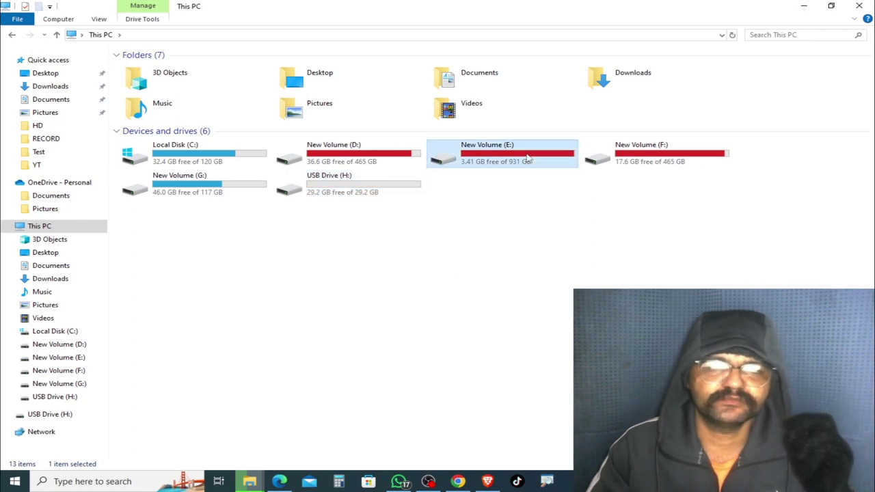
double_click(648, 74)
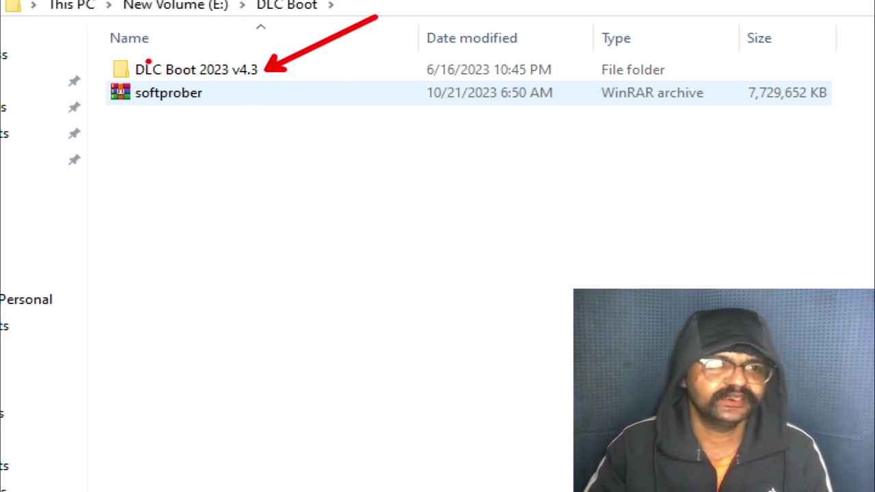
click(195, 78)
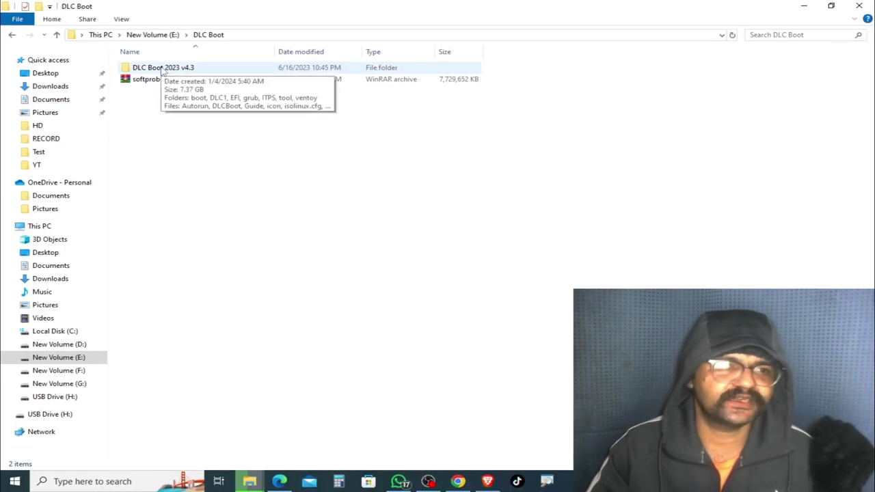
double_click(162, 68)
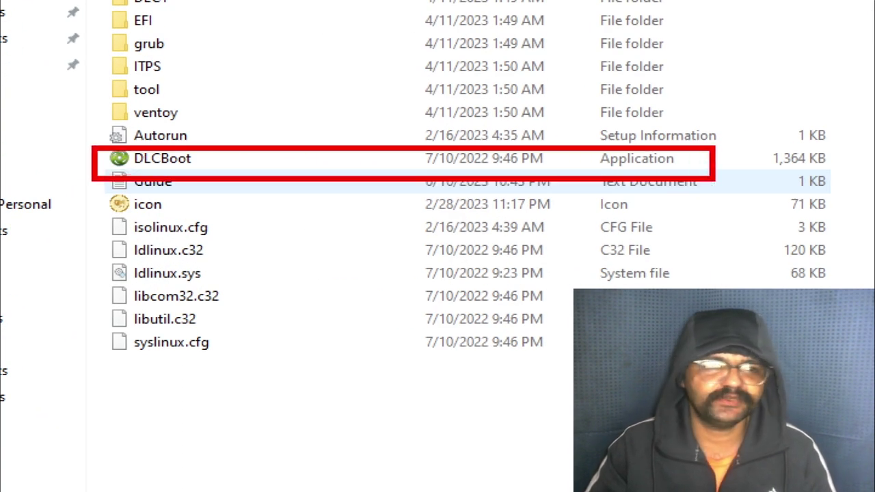
Step: Run the DLCBoot application as administrator
click(207, 158)
right_click(207, 158)
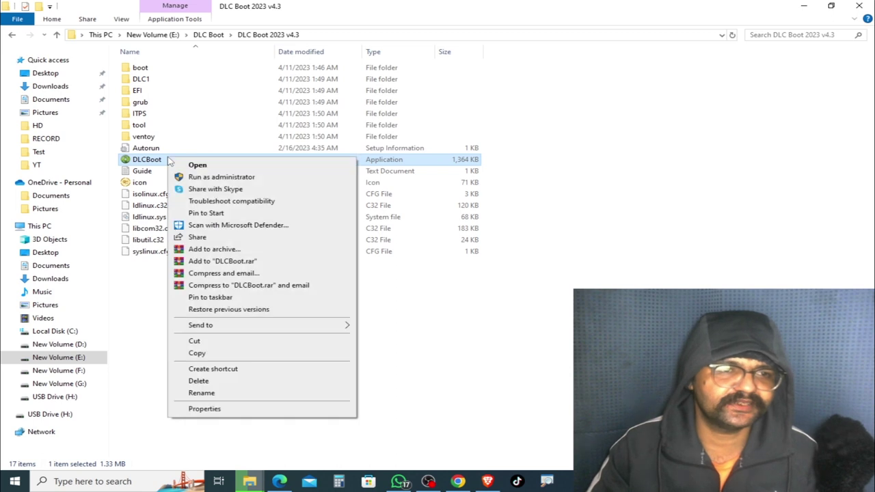
click(269, 179)
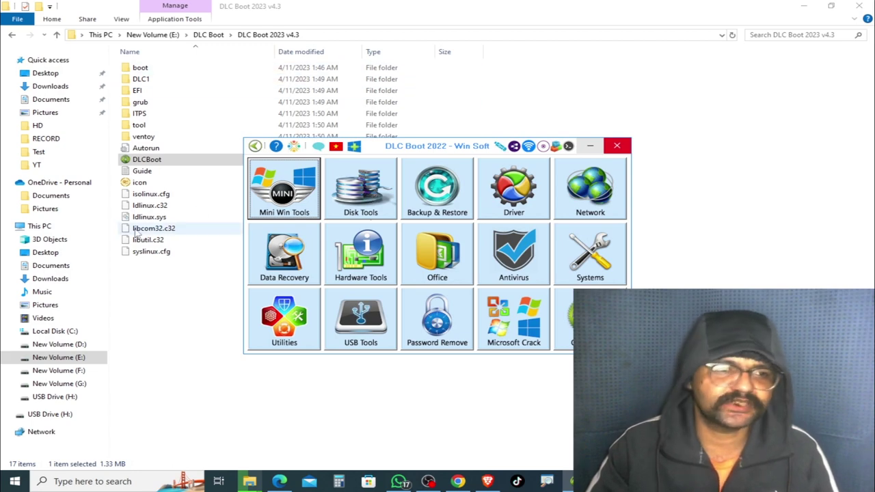
Step: Check the USB (W:) drive in This PC and return to the DLC Boot window
click(40, 226)
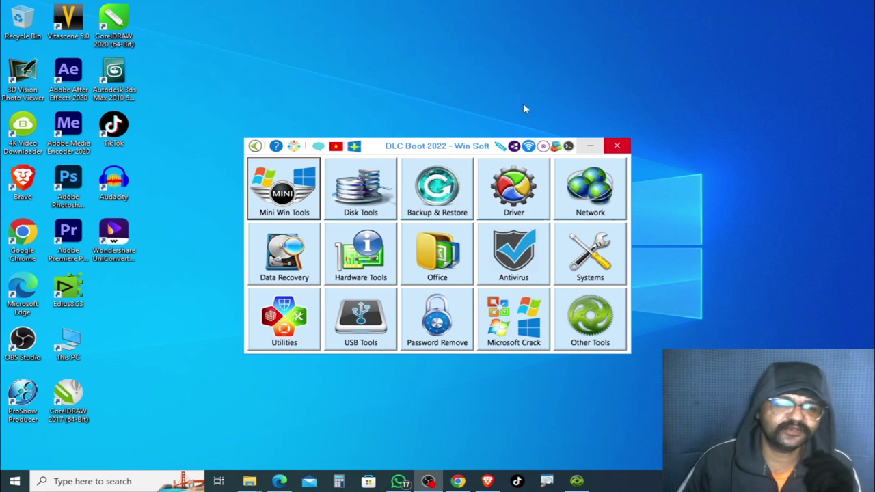
double_click(69, 342)
click(712, 23)
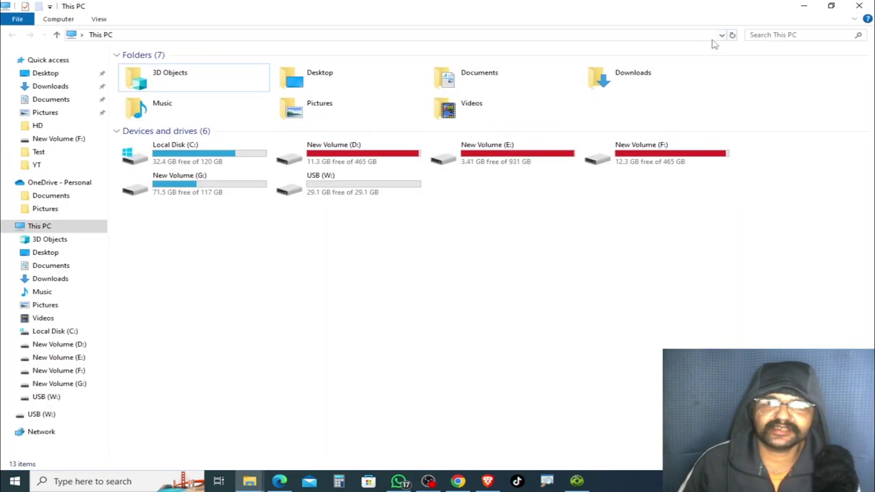
click(333, 195)
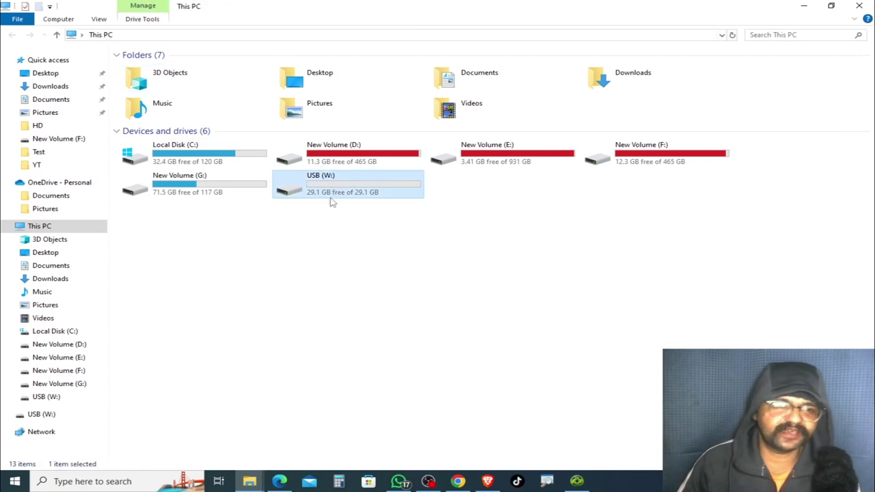
click(806, 9)
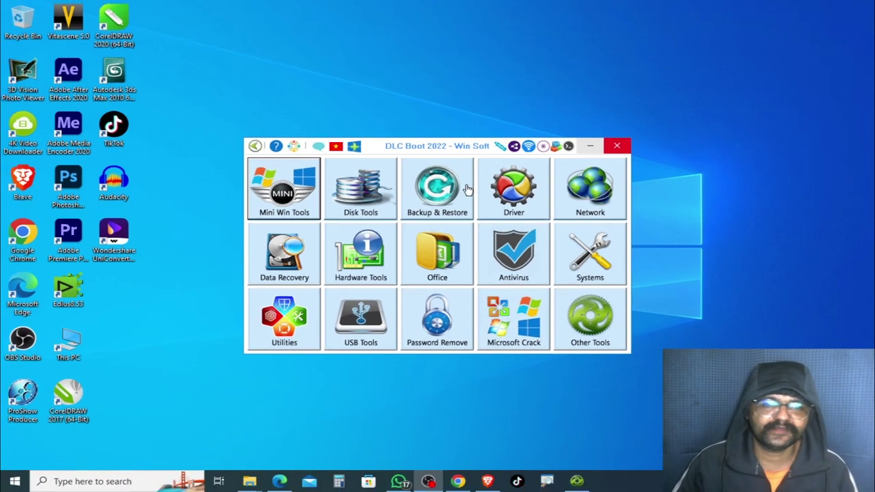
Step: Open the DLC Boot USB creation tool and select the Generic Flash Disk with letter W: as the target
click(503, 151)
click(503, 152)
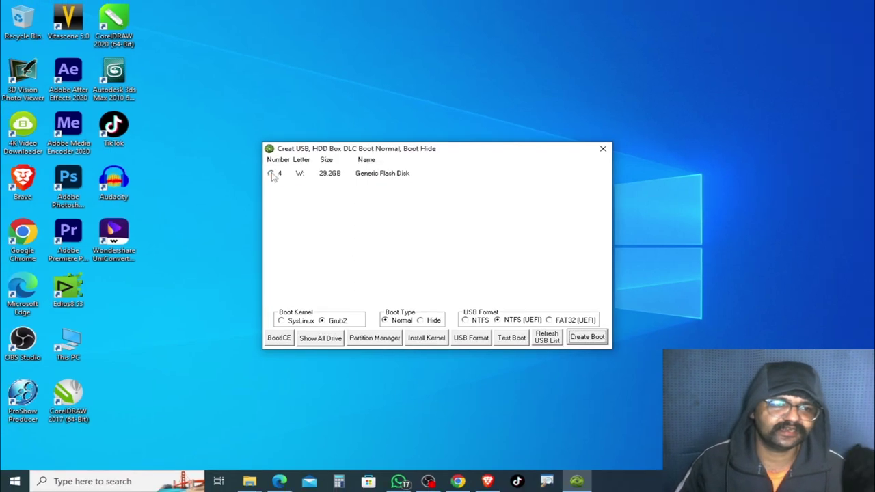
click(271, 174)
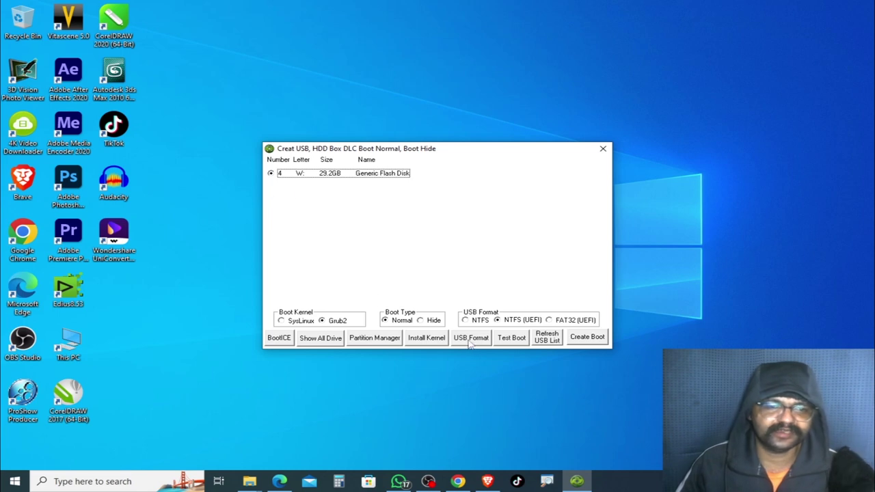
drag(481, 155, 470, 139)
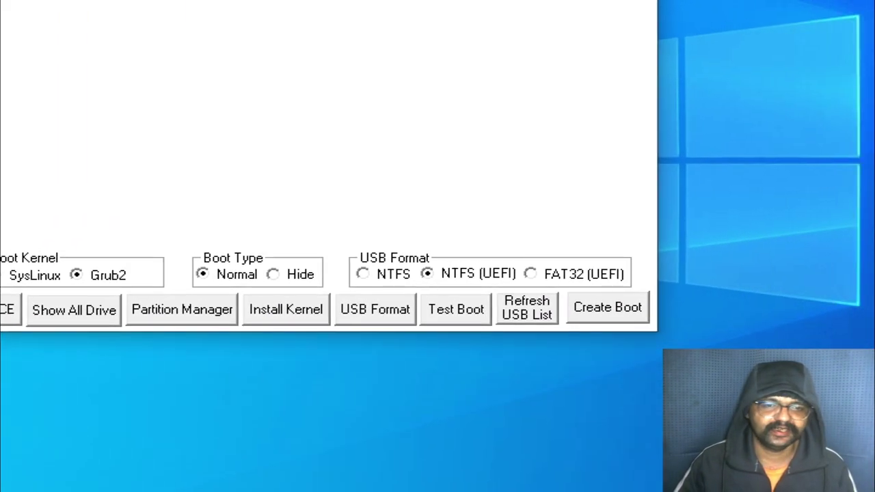
drag(491, 229, 827, 279)
drag(656, 277, 682, 295)
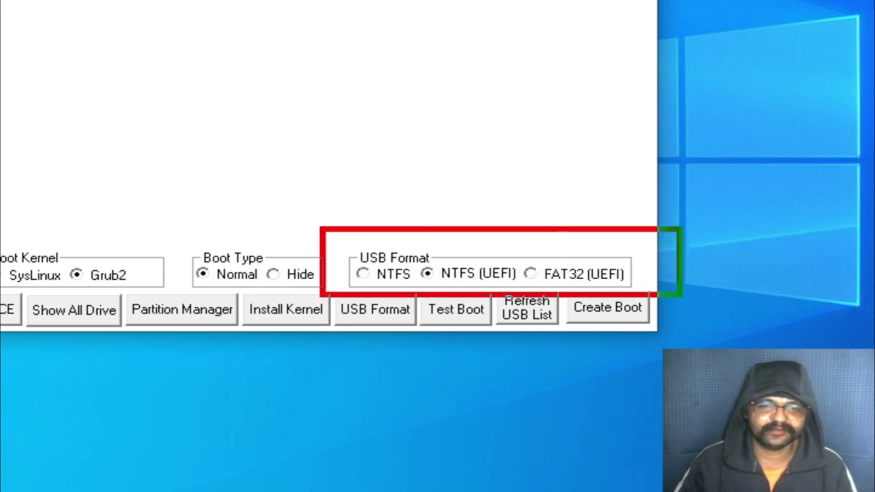
drag(581, 265, 698, 149)
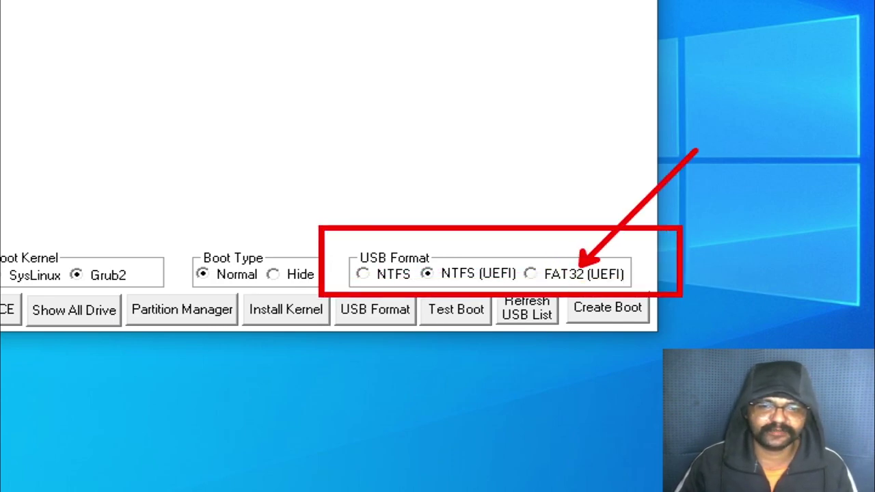
drag(472, 253, 563, 138)
drag(387, 268, 317, 158)
drag(416, 251, 524, 285)
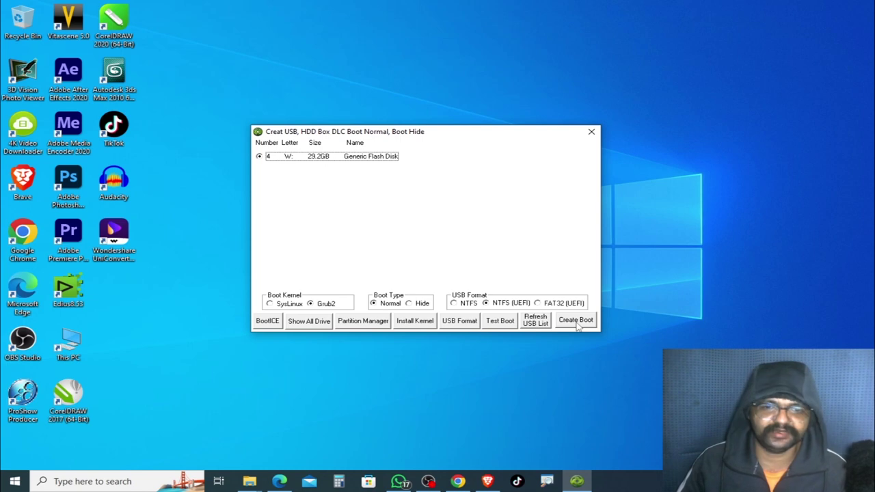
Step: Create the boot USB in NTFS (UEFI) format on the Generic Flash Disk and agree to continue
click(578, 321)
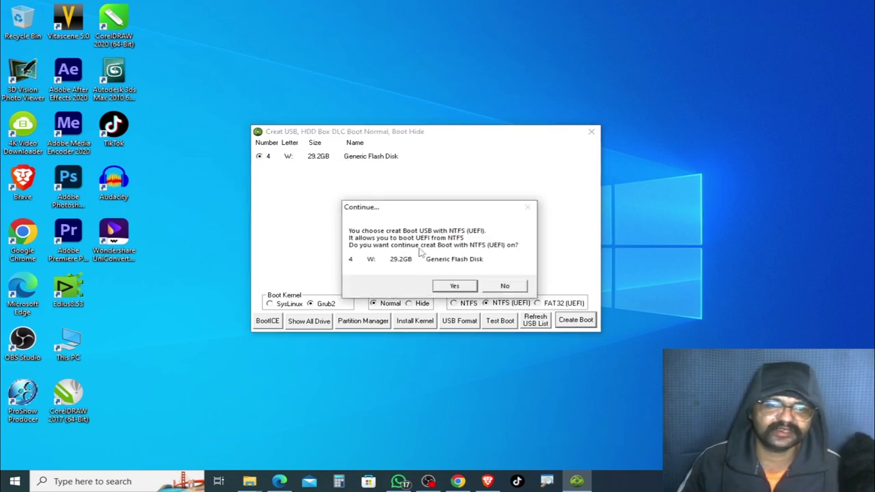
click(445, 288)
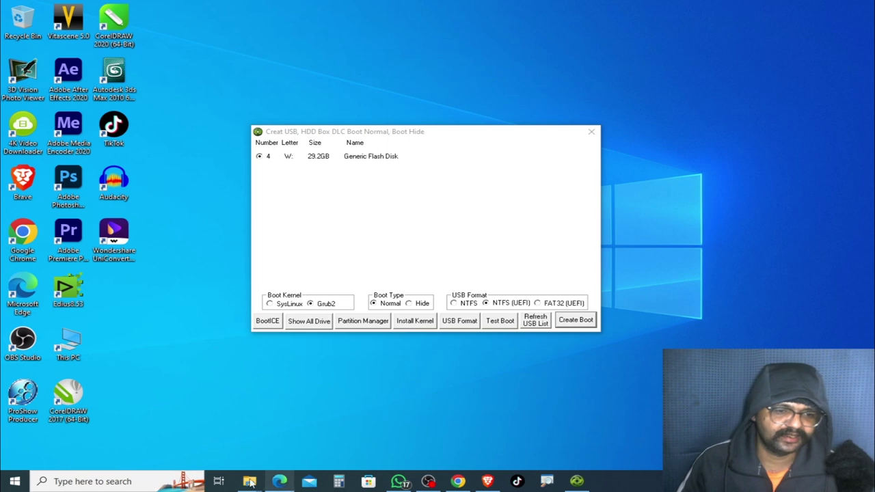
Step: Bring up This PC, refresh its drive list to check for the USB drive, and restore the window to its smaller size
mouse_move(249, 481)
click(362, 445)
right_click(327, 231)
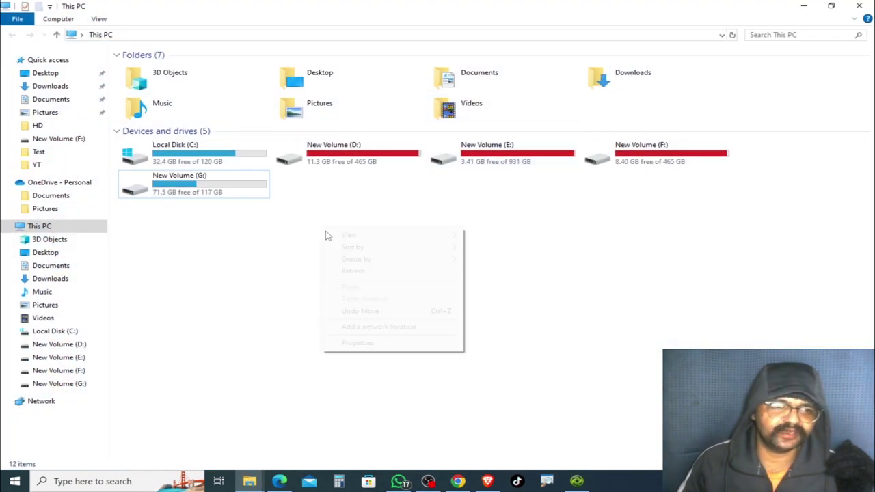
click(362, 275)
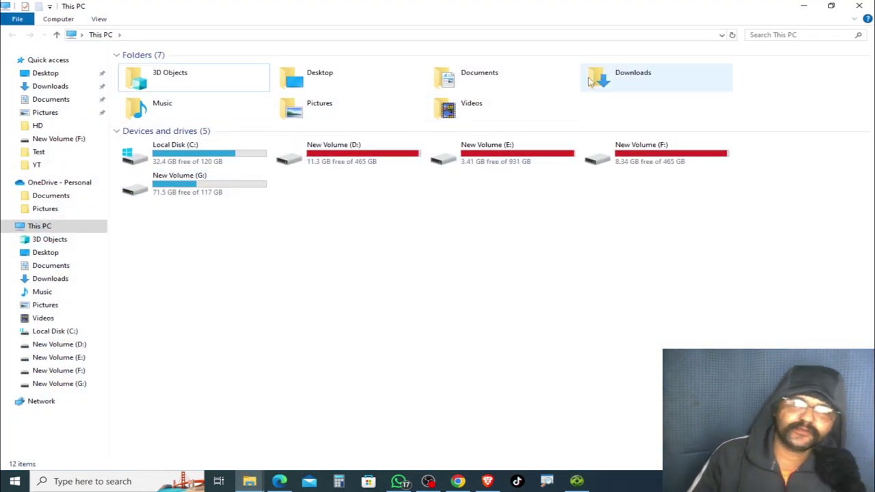
double_click(497, 16)
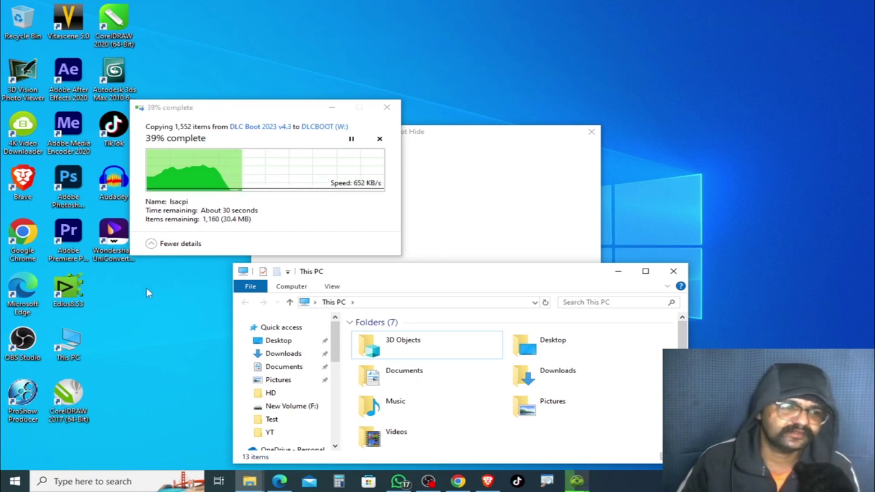
Step: Check the DLCBOOT (W:) drive in This PC while the files are copying, moving and maximizing its window
double_click(78, 357)
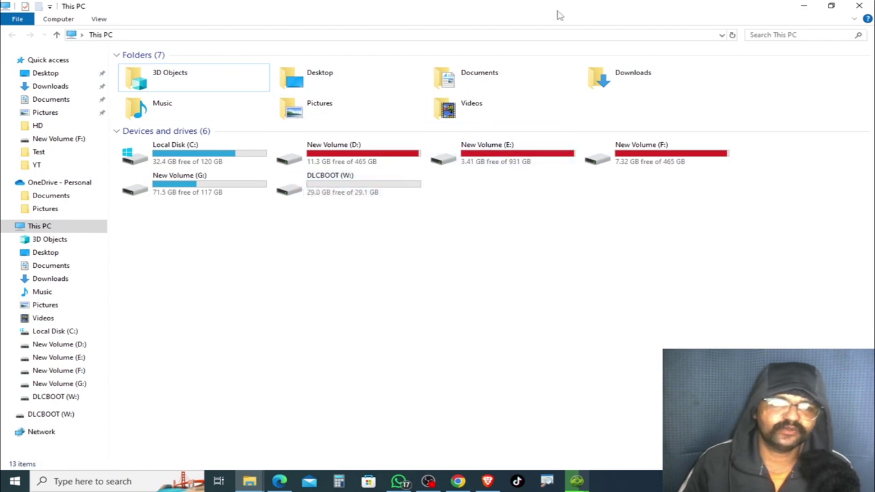
drag(557, 15, 452, 318)
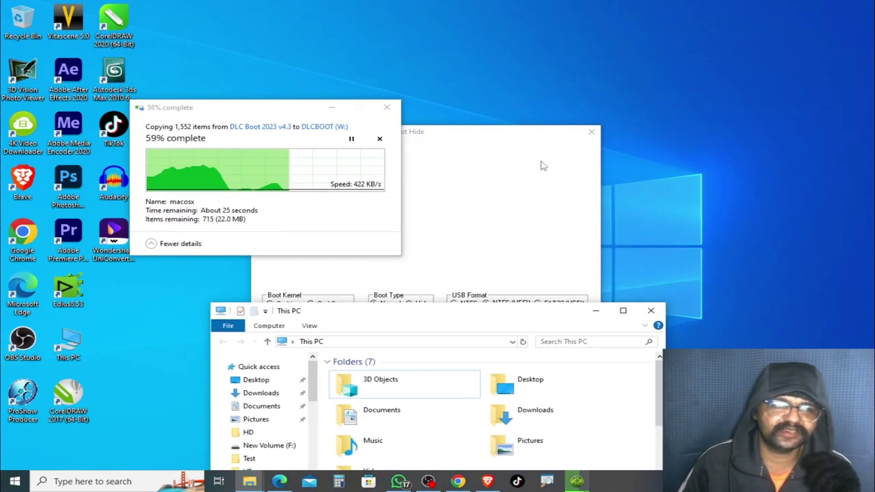
drag(505, 317, 600, 187)
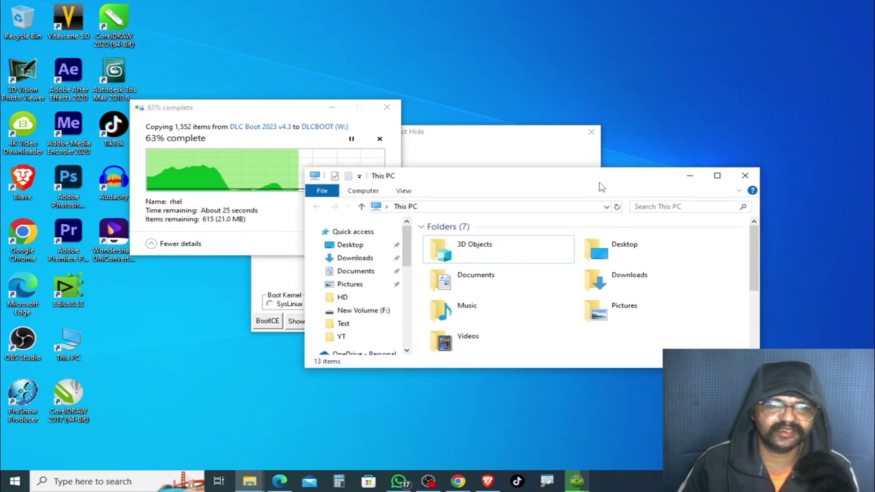
double_click(601, 187)
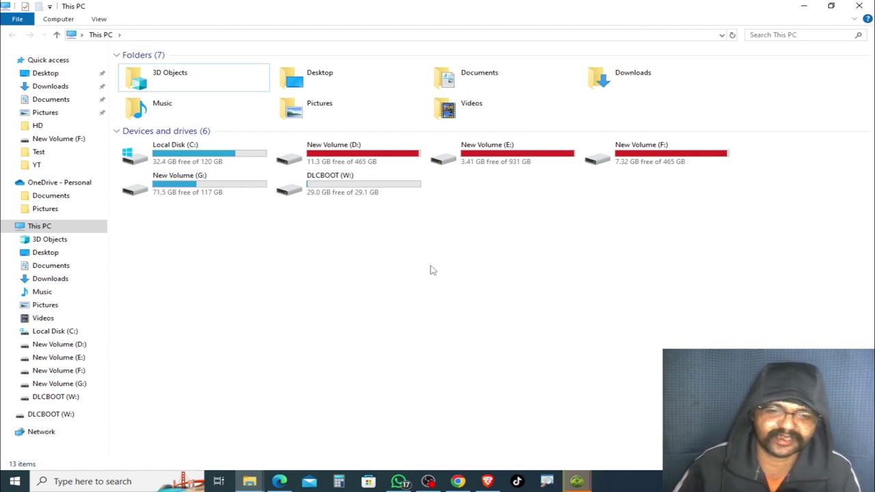
Step: Bring the file copy progress window to the front and move it aside to follow the copying to DLCBOOT (W:)
mouse_move(577, 482)
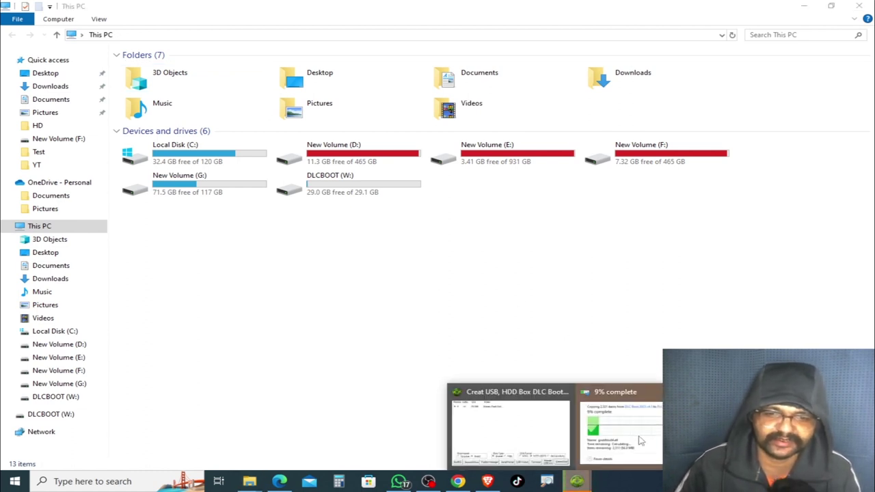
click(636, 434)
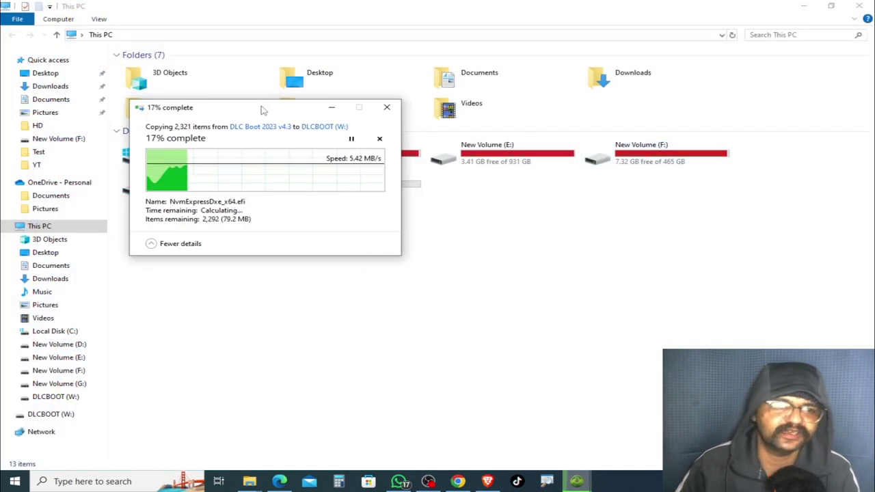
drag(263, 110, 485, 250)
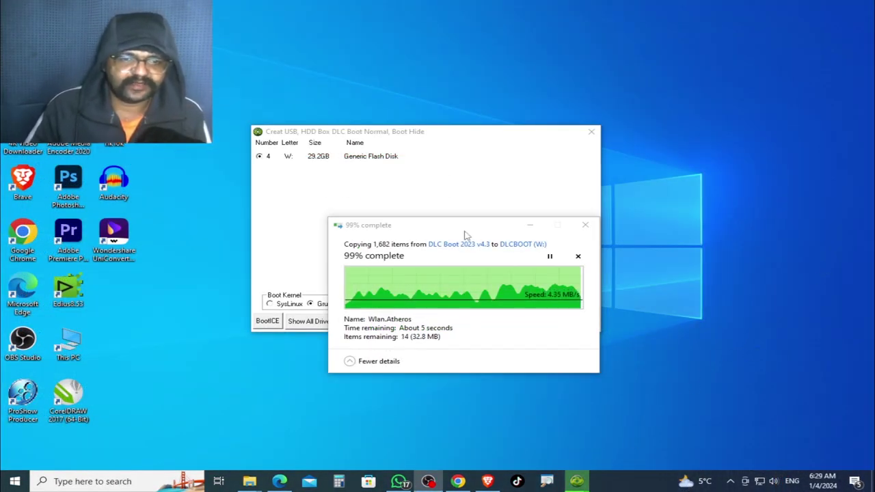
drag(465, 234, 588, 153)
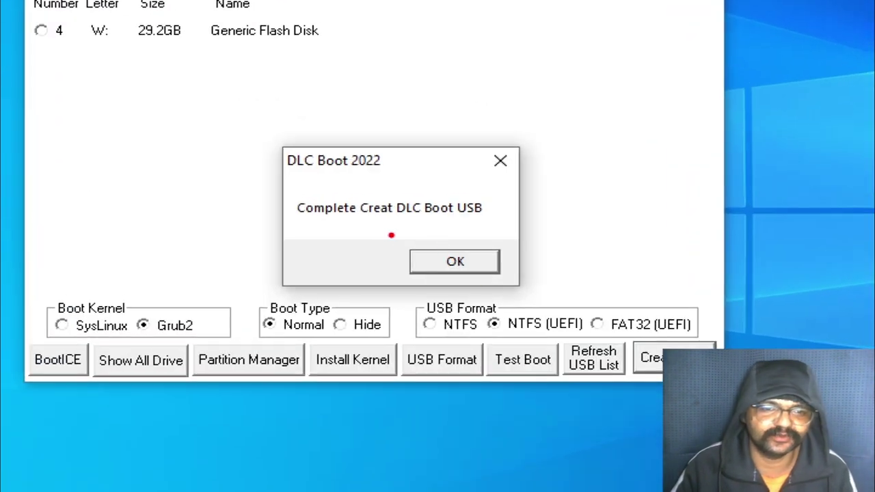
mouse_move(380, 236)
mouse_down()
mouse_move(625, 309)
mouse_move(527, 260)
mouse_move(856, 135)
mouse_up()
key(Escape)
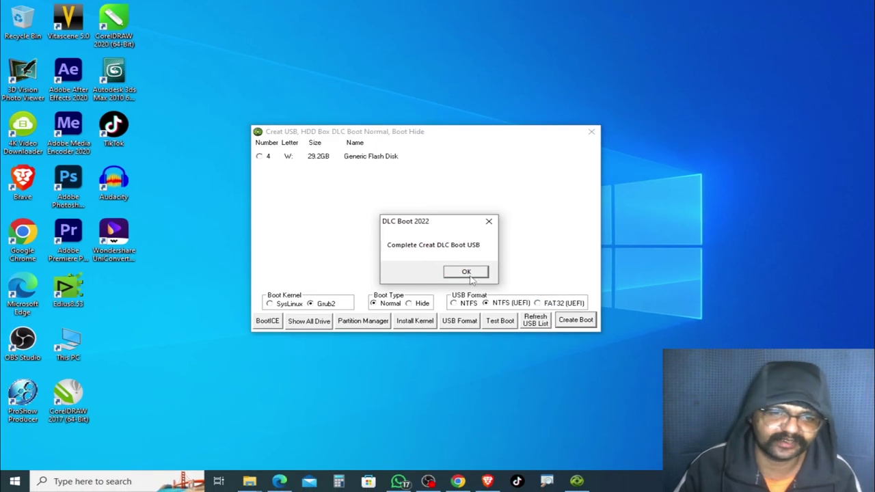
Step: Dismiss the completion message for the boot USB, then close the USB creation window and DLC Boot itself
drag(477, 270, 576, 234)
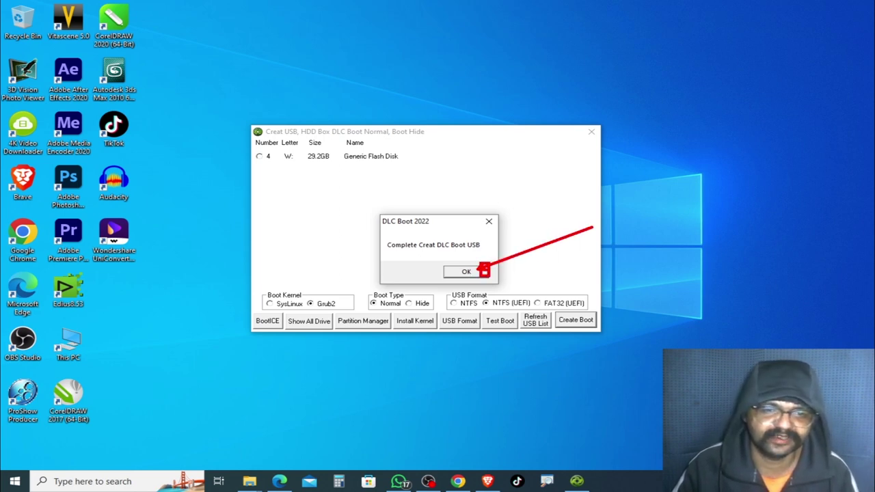
drag(530, 256, 484, 271)
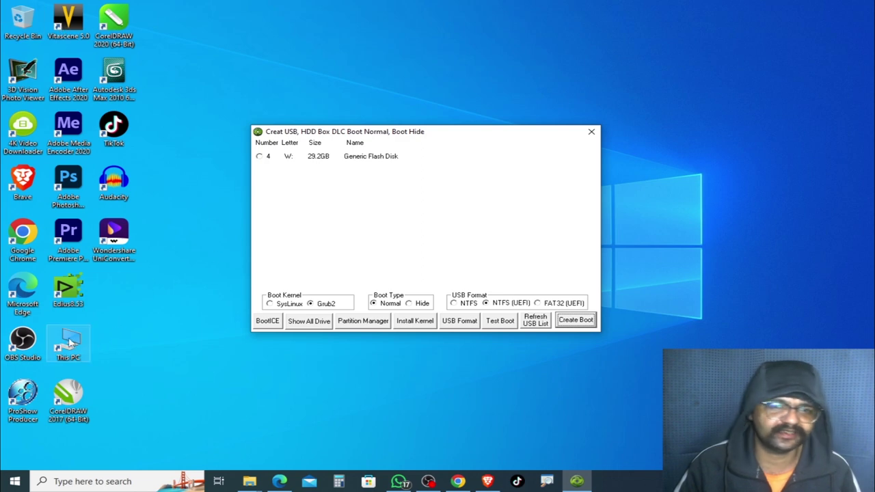
click(593, 132)
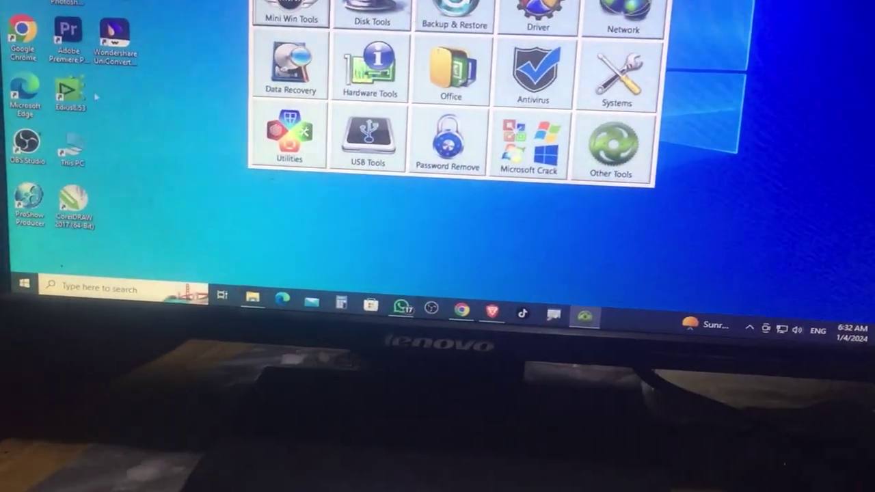
key(alt+F4)
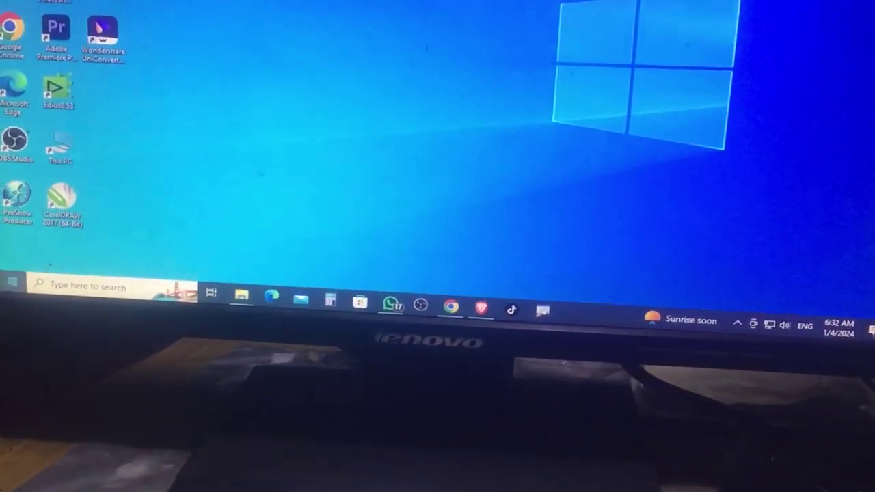
Step: Restart the computer from Windows to reach the BIOS setup
key(super)
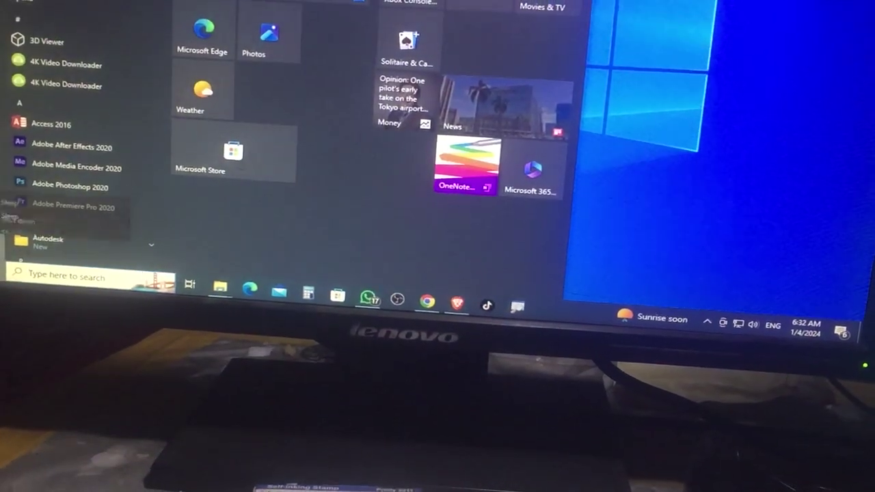
click(8, 244)
click(40, 220)
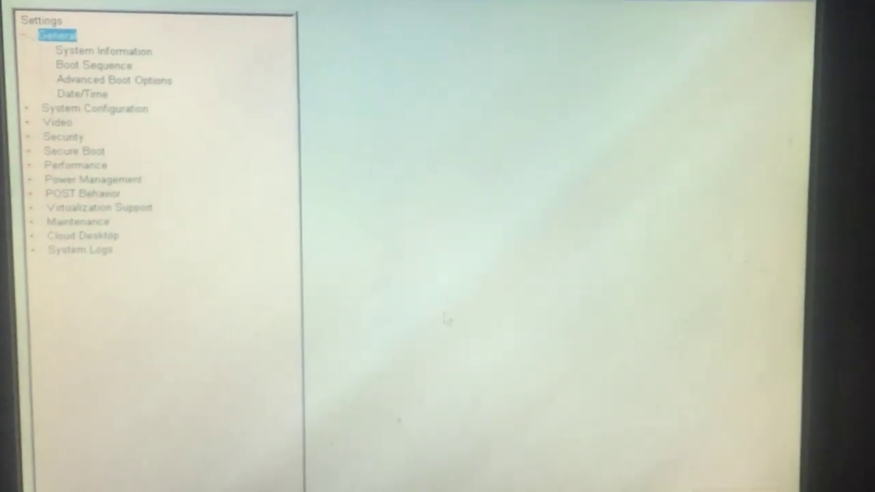
Step: In the BIOS boot sequence, enable USB Storage Device in place of the CD/DVD/CD-RW Drive and confirm the change
click(54, 49)
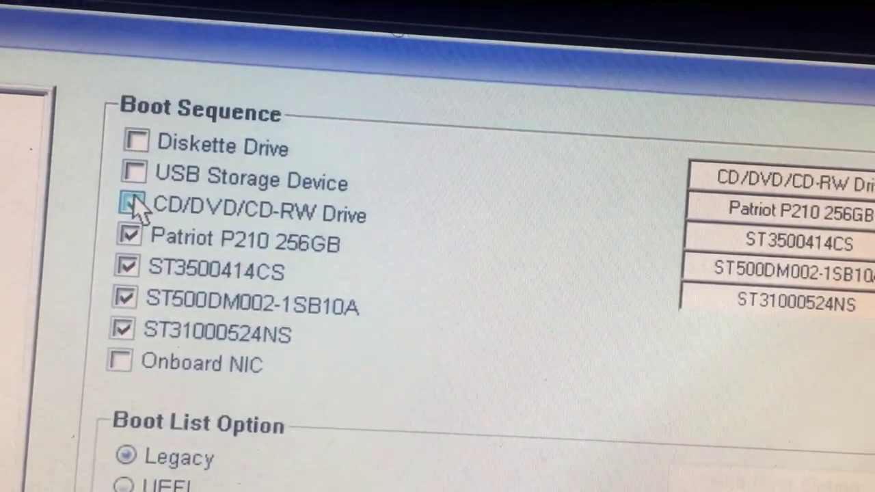
click(147, 166)
click(151, 217)
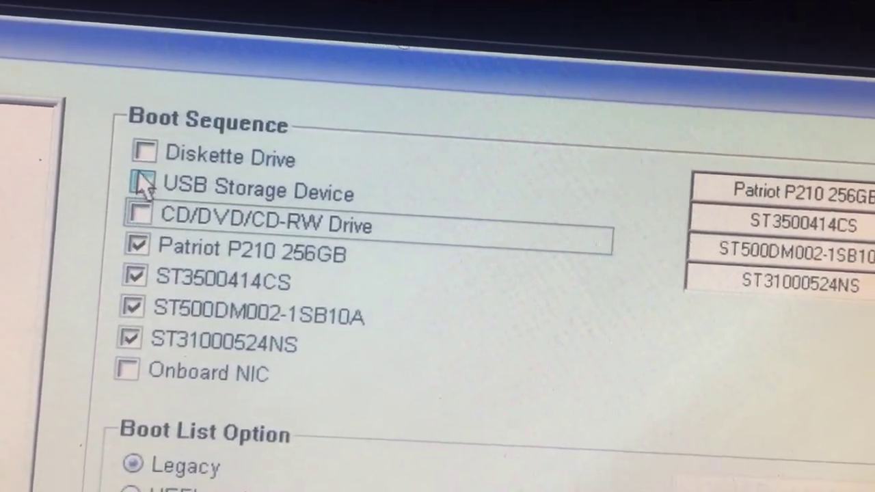
click(151, 195)
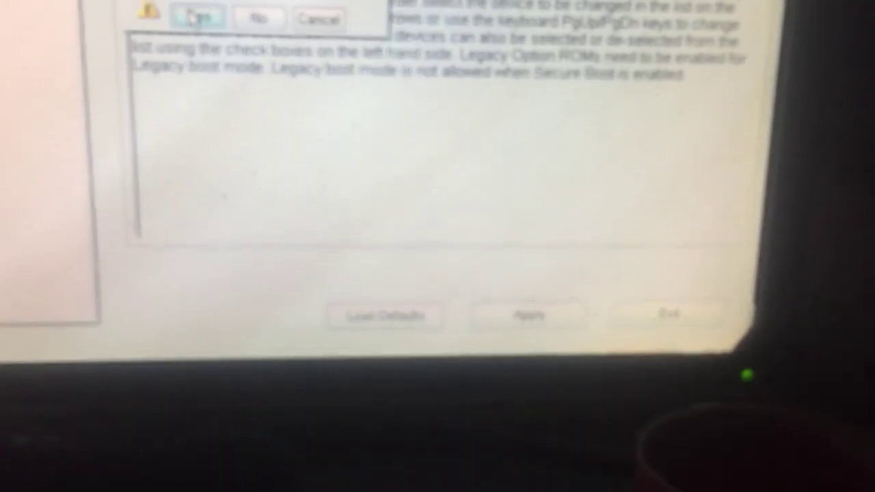
click(203, 34)
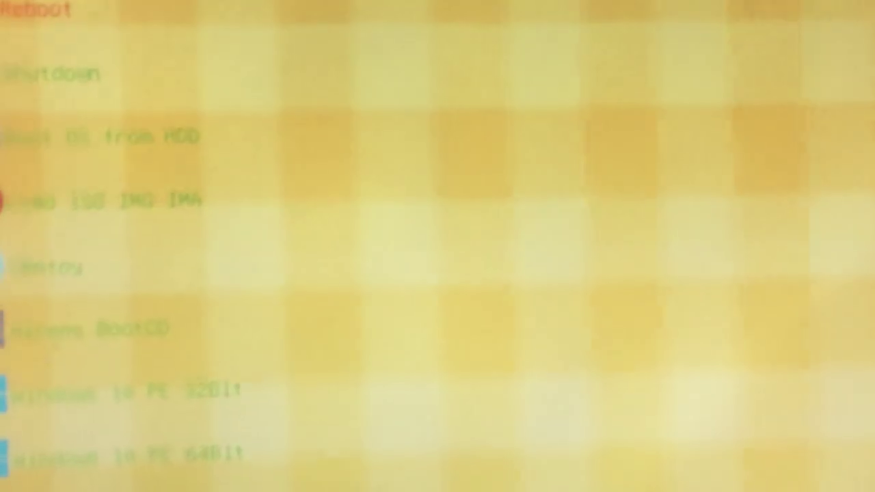
Step: Boot Windows 10 PE 64Bit from the DLC Boot USB's startup menu
key(Down)
key(Down)
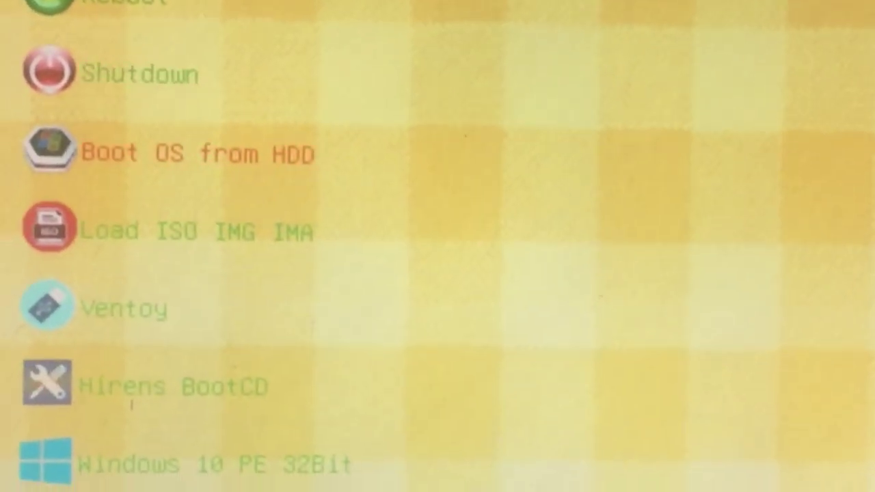
key(Down)
key(Down)
key(Down)
key(Down)
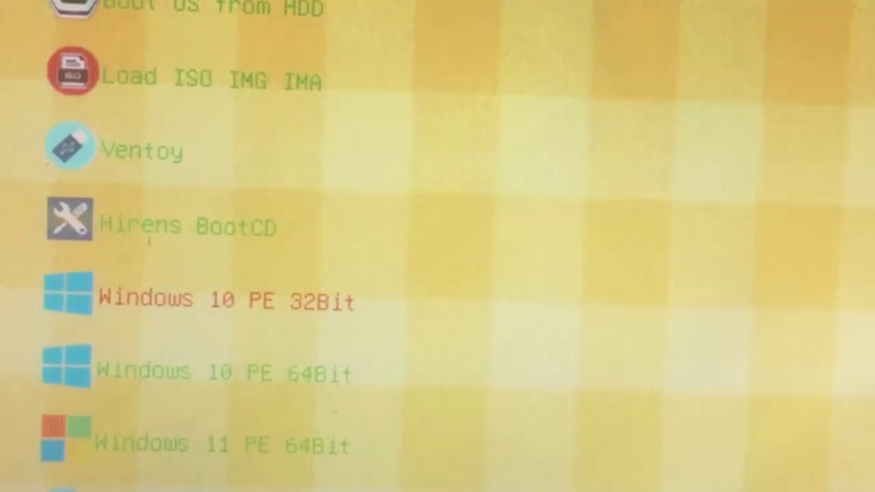
key(Down)
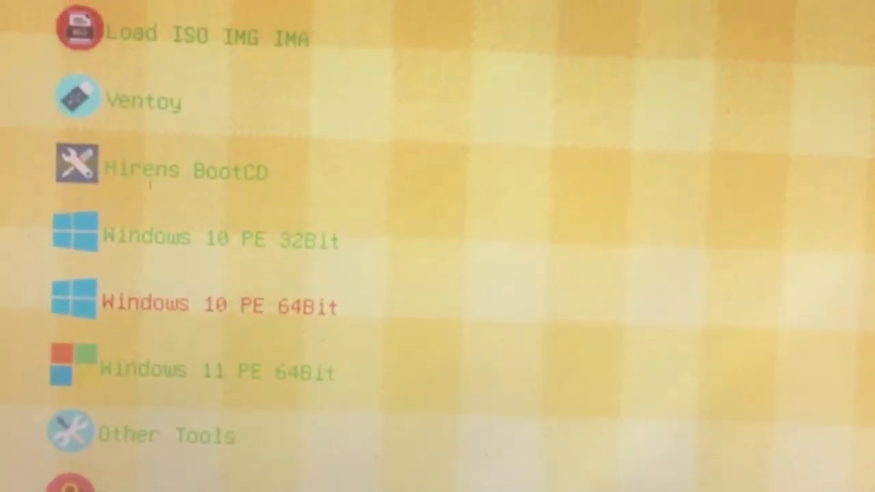
key(Return)
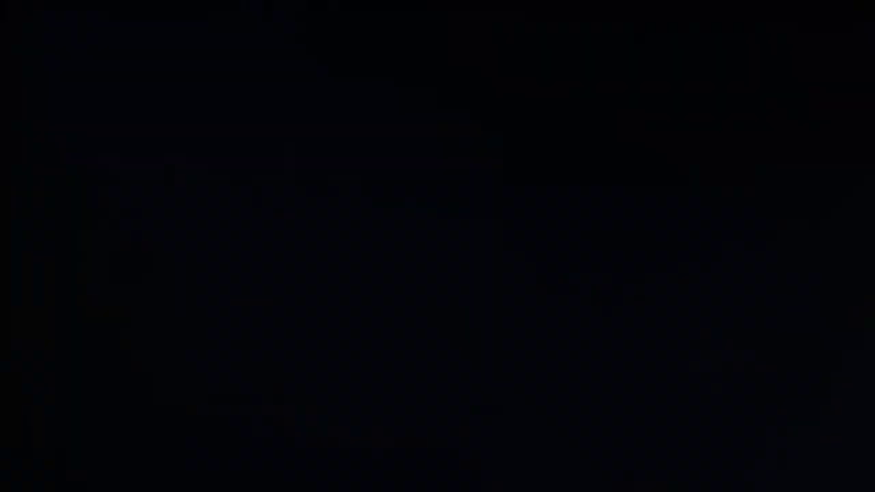